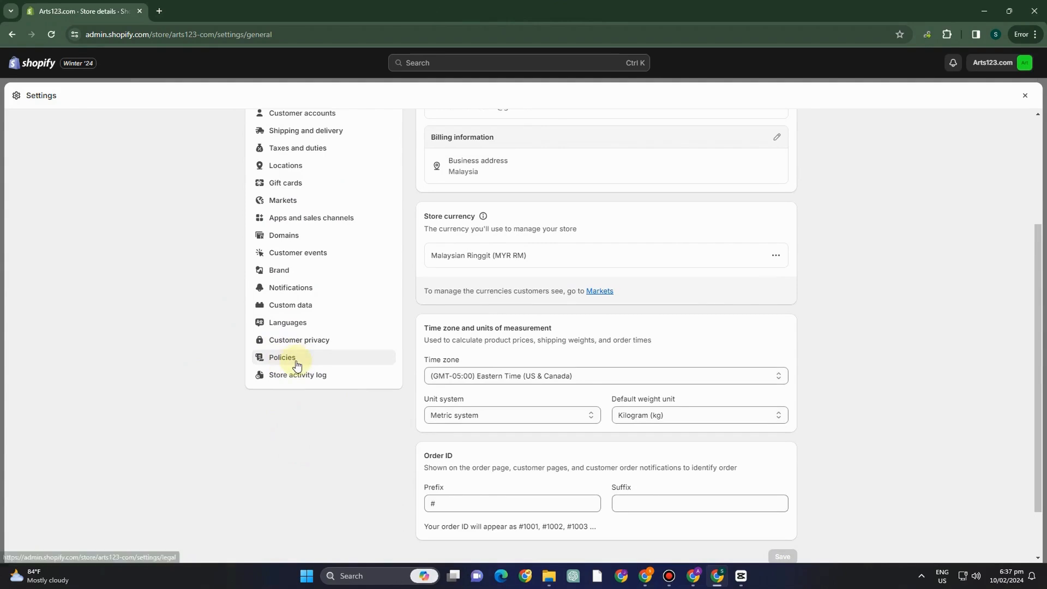
Open the store's policy settings, turn on the return rules and review the listed return terms
{"action": "left_click", "coordinate": [298, 365]}
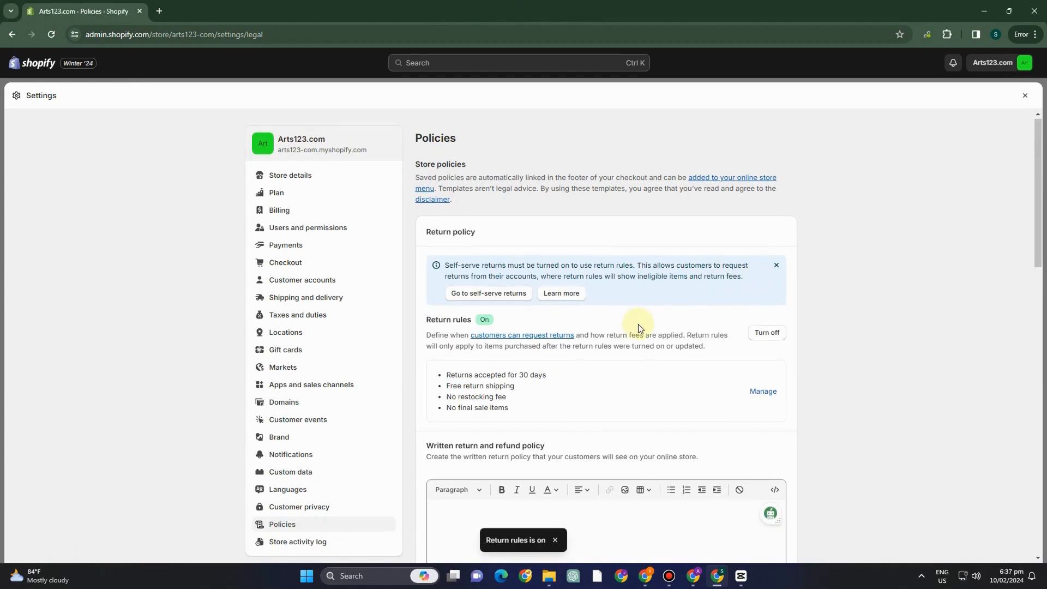
{"action": "scroll", "coordinate": [638, 324], "scroll_direction": "down", "scroll_amount": 2}
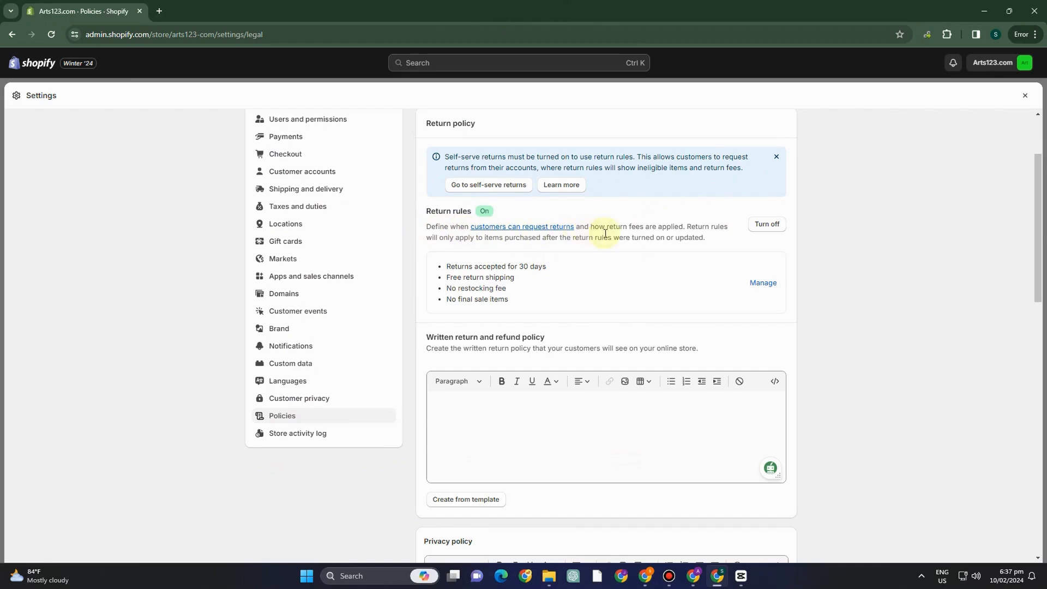
{"action": "left_click_drag", "start_coordinate": [446, 267], "coordinate": [552, 276]}
{"action": "left_click", "coordinate": [575, 283]}
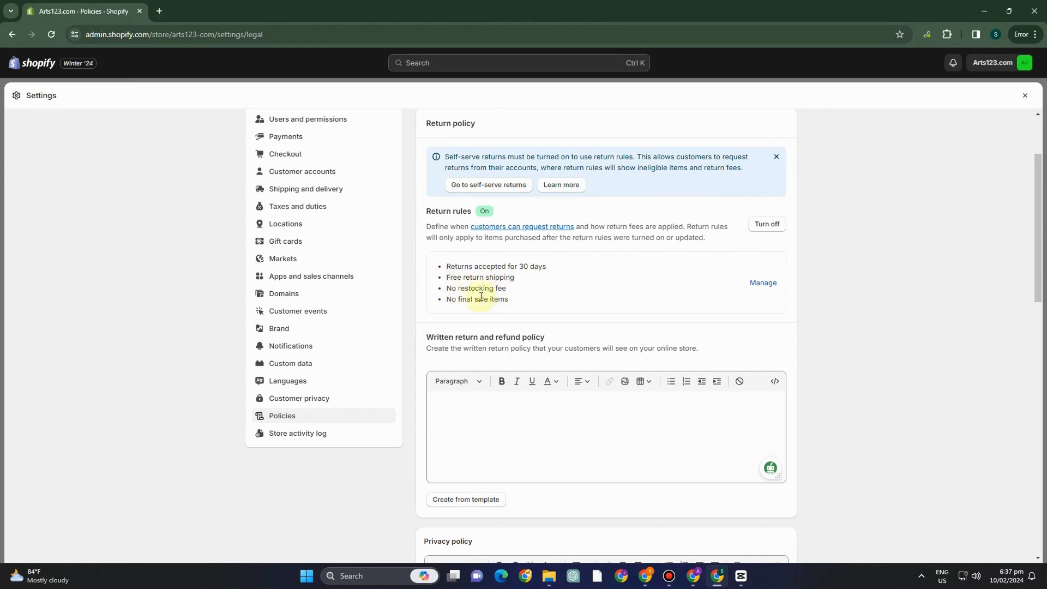
{"action": "scroll", "coordinate": [436, 338], "scroll_direction": "down", "scroll_amount": 1}
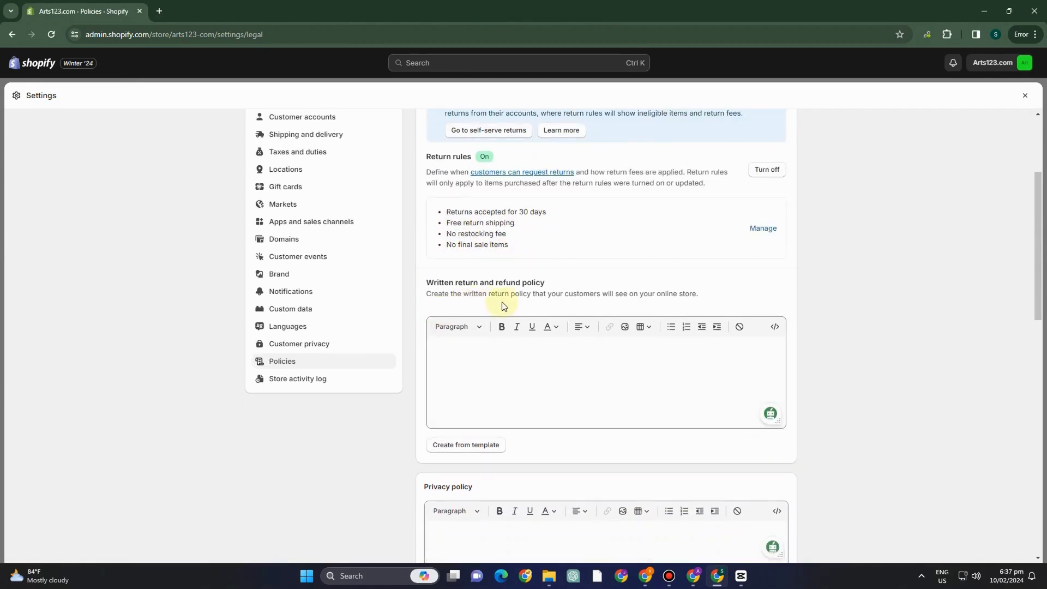
Fill in the written return and refund policy with sections on returns, refunds, exchanges, non-returnable items, shipping and contact details
{"action": "scroll", "coordinate": [510, 370], "scroll_direction": "down", "scroll_amount": 2}
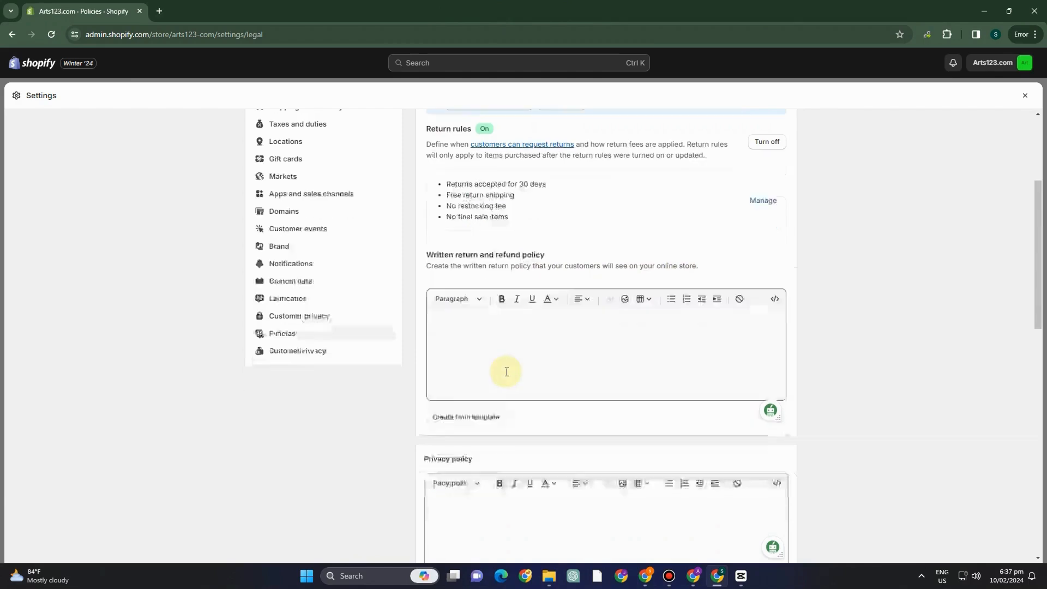
{"action": "left_click", "coordinate": [478, 219]}
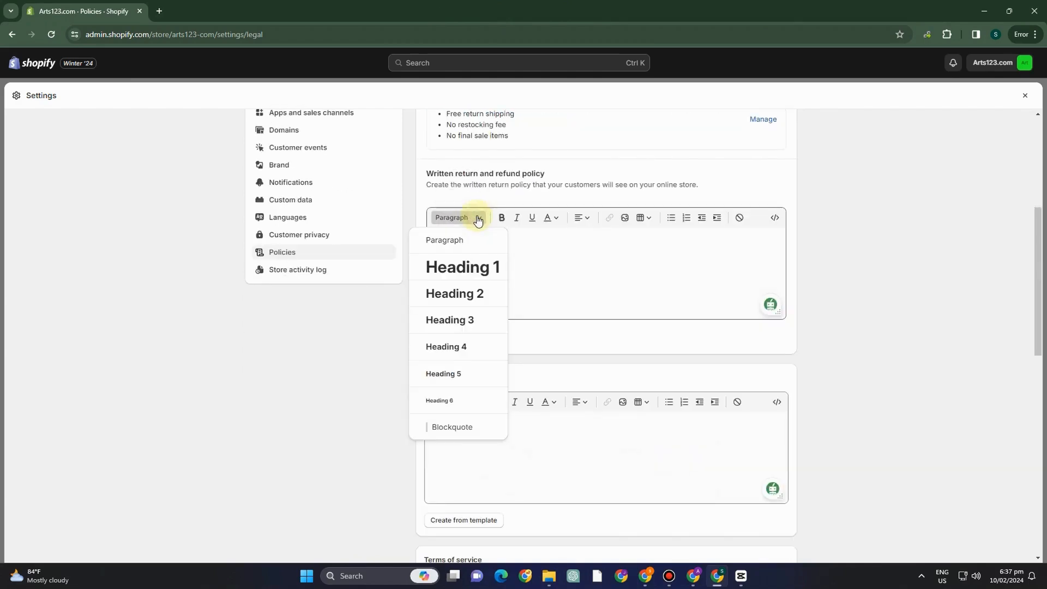
{"action": "left_click", "coordinate": [563, 245]}
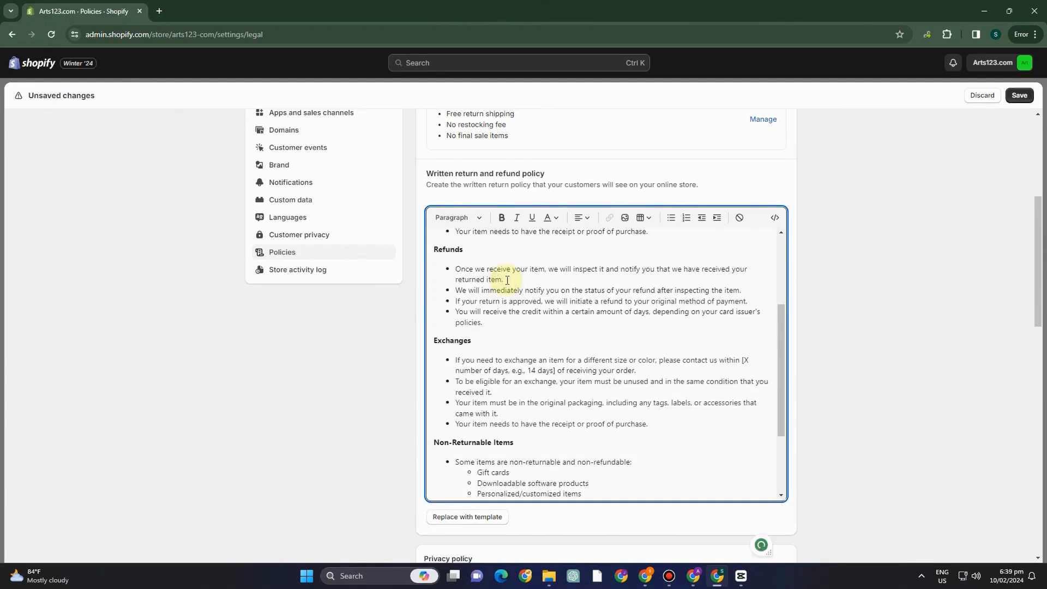
Read through the written return and refund policy, from the introduction and returns terms to shipping and contact details
{"action": "scroll", "coordinate": [491, 278], "scroll_direction": "up", "scroll_amount": 3}
{"action": "scroll", "coordinate": [518, 278], "scroll_direction": "down", "scroll_amount": 1}
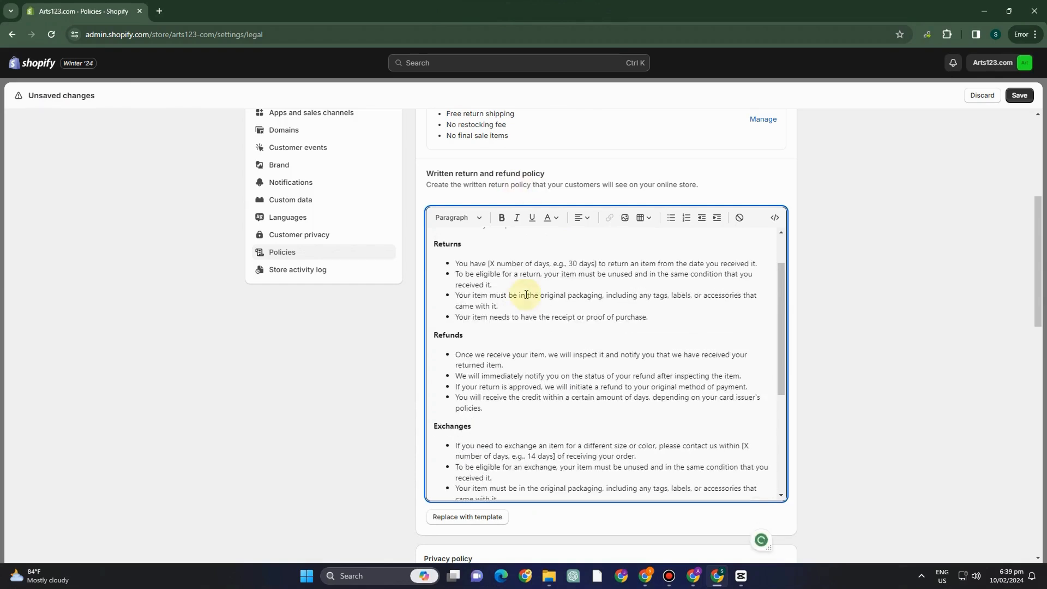
{"action": "scroll", "coordinate": [611, 297], "scroll_direction": "up", "scroll_amount": 1}
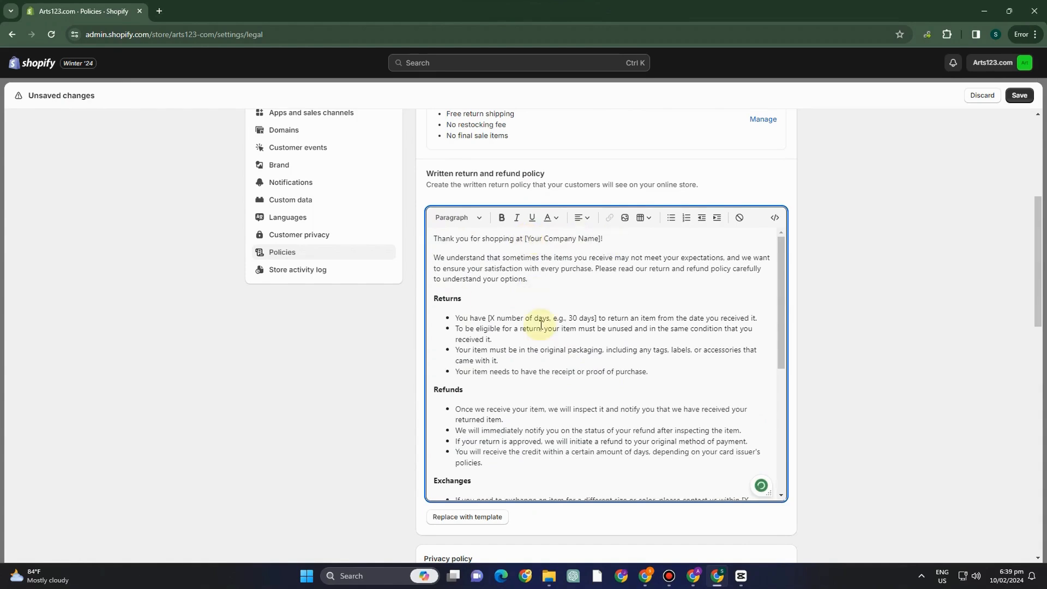
{"action": "scroll", "coordinate": [541, 325], "scroll_direction": "down", "scroll_amount": 2}
{"action": "scroll", "coordinate": [534, 271], "scroll_direction": "up", "scroll_amount": 1}
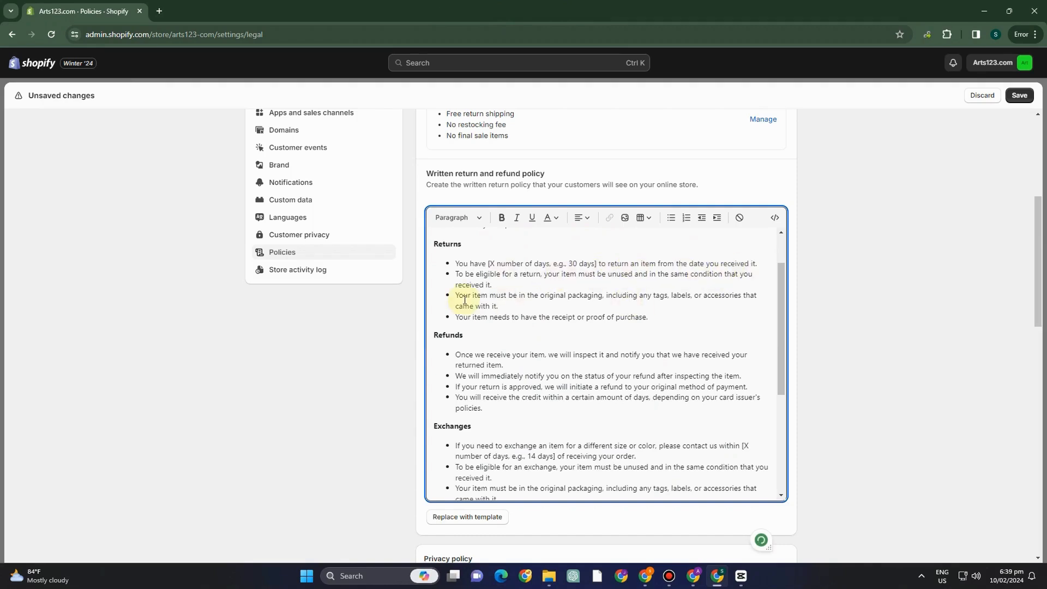
{"action": "scroll", "coordinate": [447, 326], "scroll_direction": "down", "scroll_amount": 1}
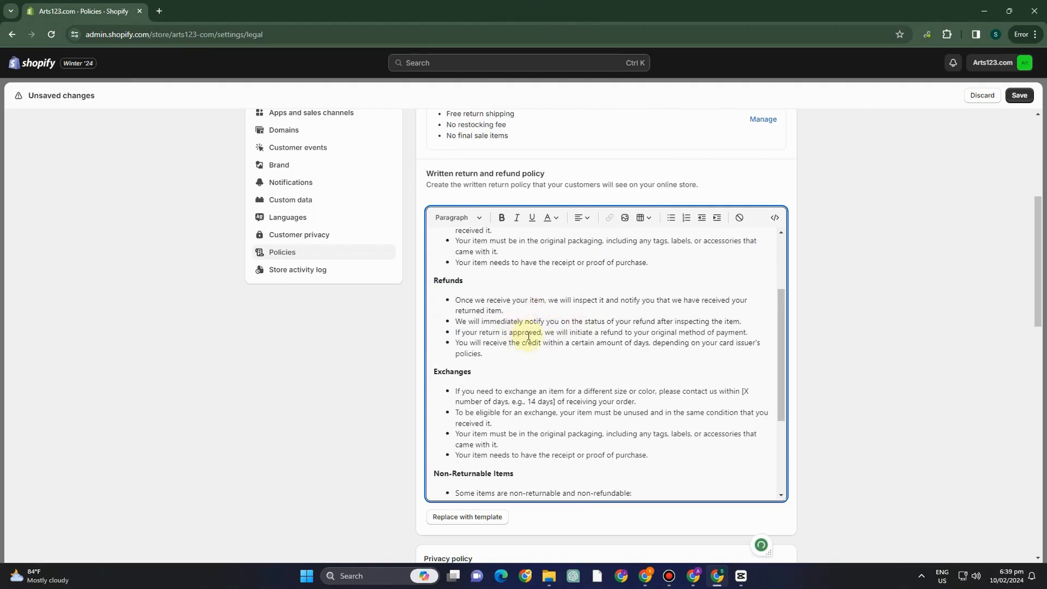
{"action": "scroll", "coordinate": [586, 377], "scroll_direction": "down", "scroll_amount": 1}
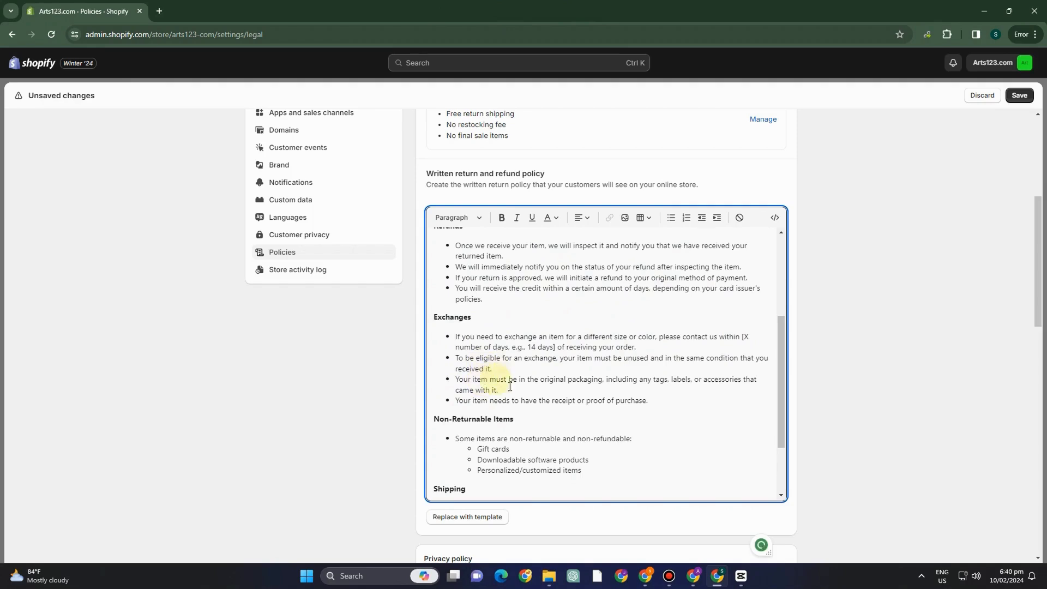
{"action": "scroll", "coordinate": [510, 387], "scroll_direction": "down", "scroll_amount": 1}
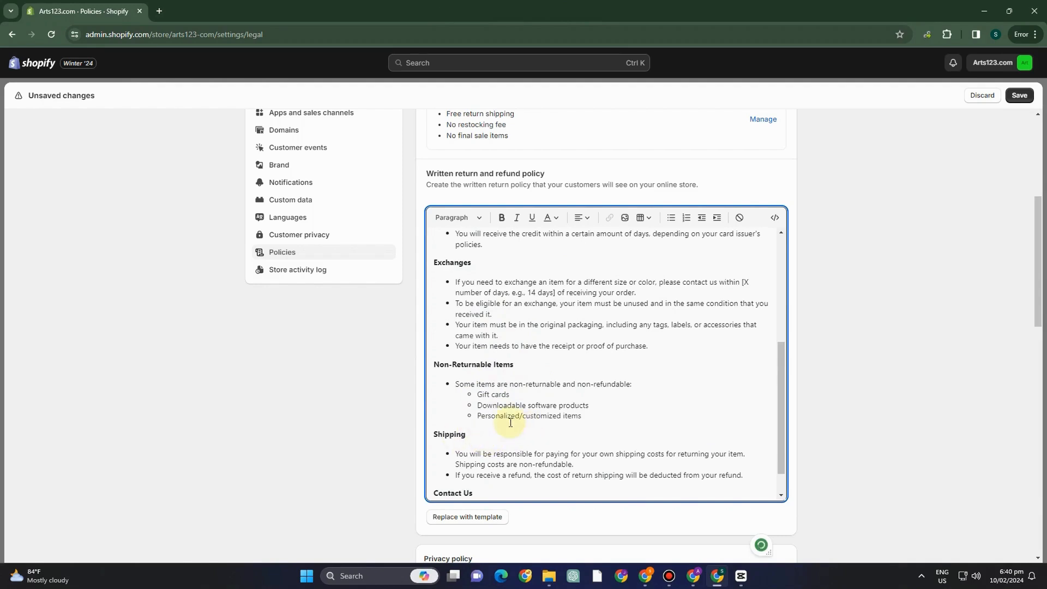
{"action": "scroll", "coordinate": [542, 379], "scroll_direction": "down", "scroll_amount": 1}
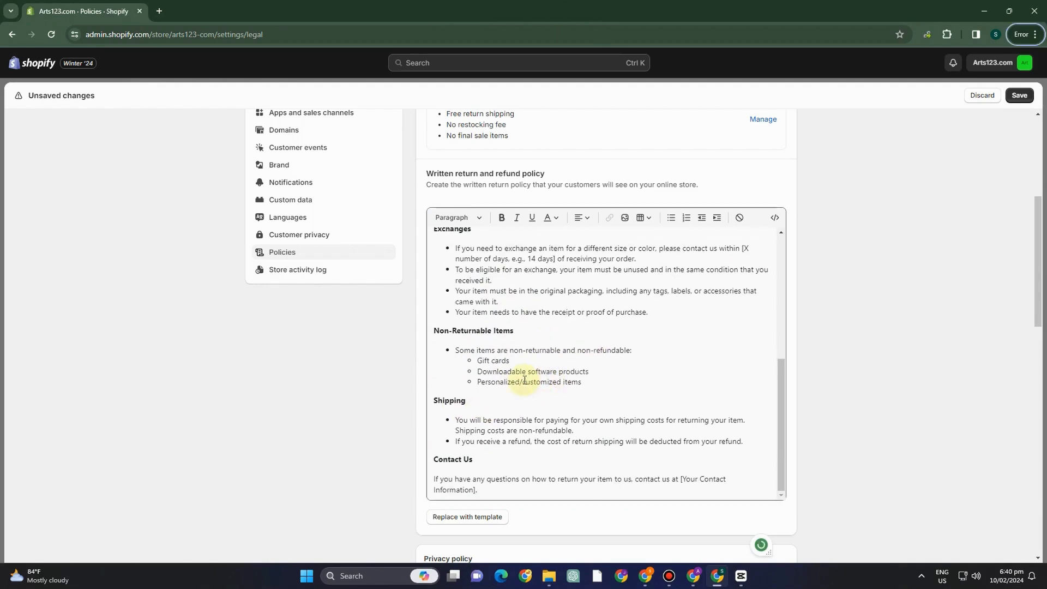
{"action": "scroll", "coordinate": [534, 295], "scroll_direction": "up", "scroll_amount": 4}
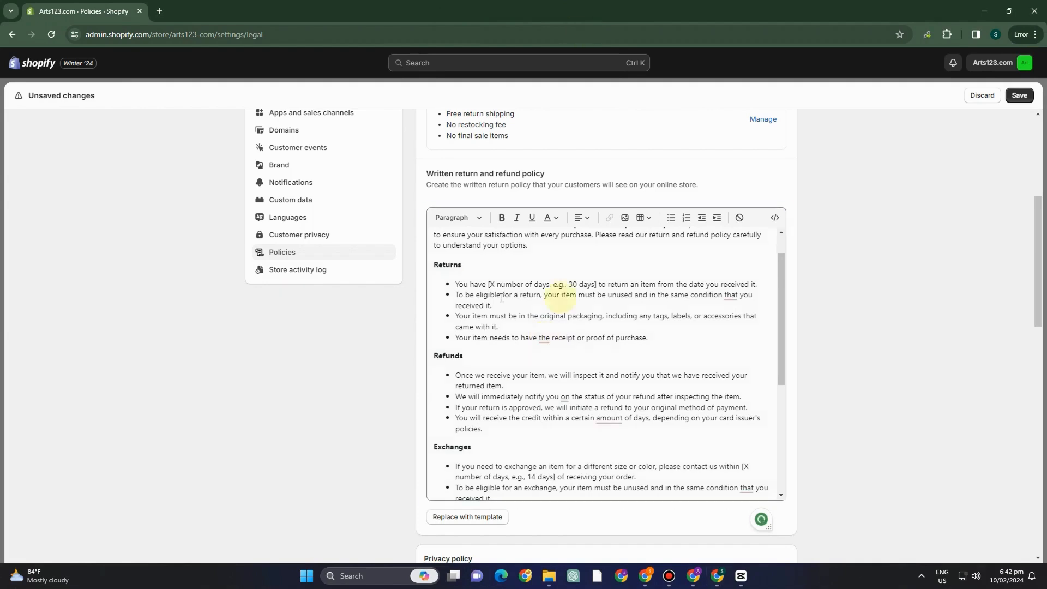
{"action": "left_click", "coordinate": [730, 312]}
{"action": "scroll", "coordinate": [545, 245], "scroll_direction": "up", "scroll_amount": 2}
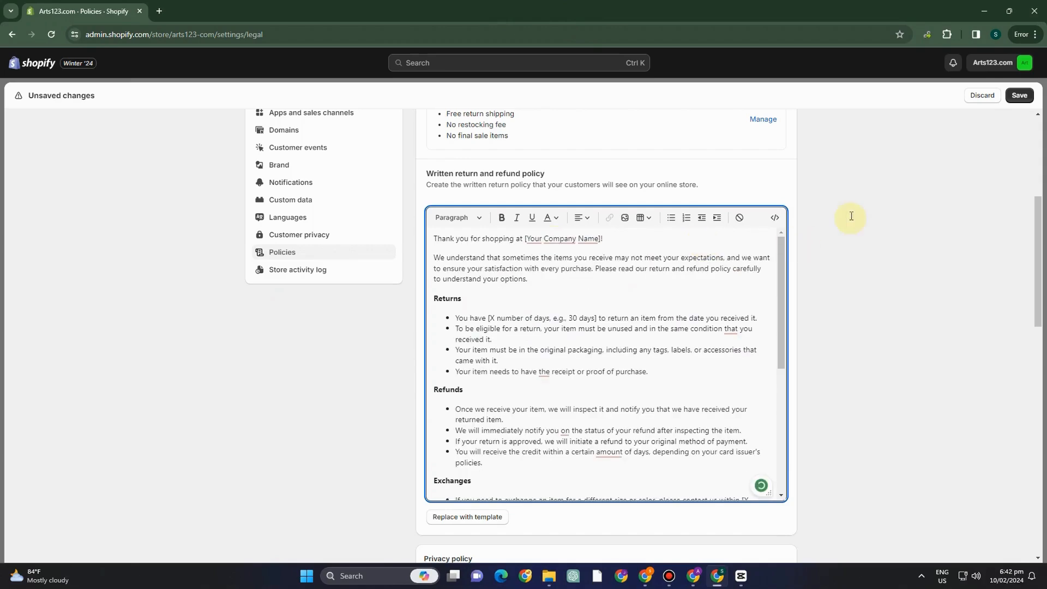
Save the written policy and open the default return rules for managing
{"action": "scroll", "coordinate": [593, 169], "scroll_direction": "up", "scroll_amount": 5}
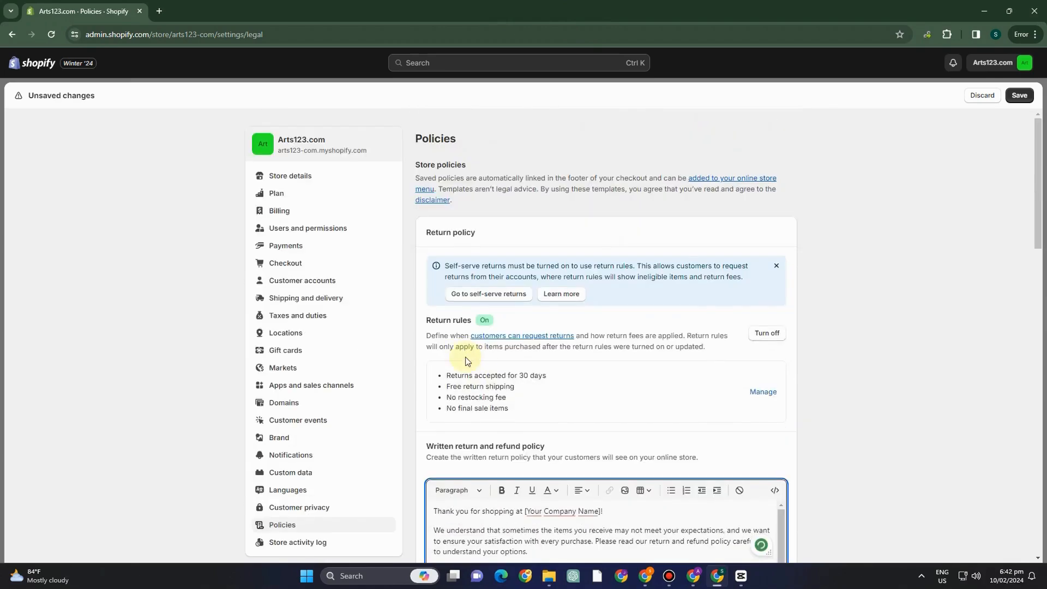
{"action": "left_click", "coordinate": [762, 395]}
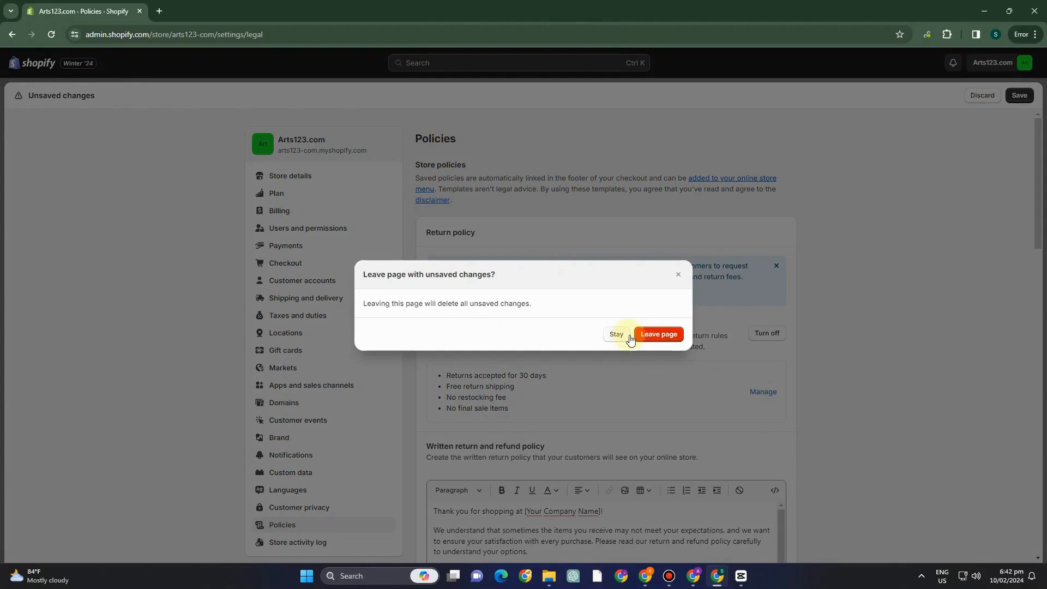
{"action": "left_click", "coordinate": [638, 334]}
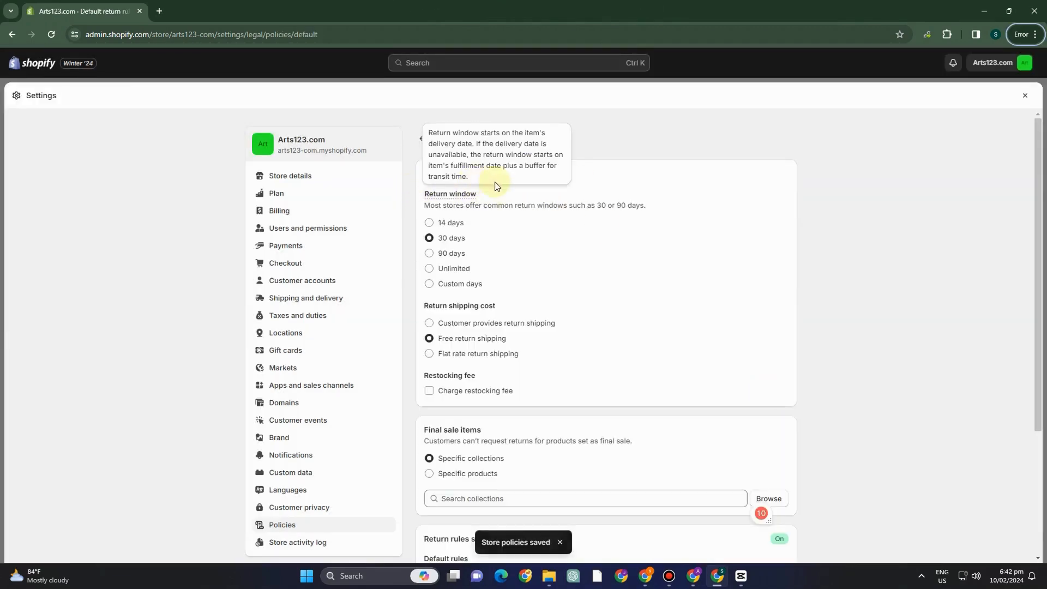
Try the return window and return shipping cost options, ending on 30 days and free return shipping
{"action": "left_click", "coordinate": [428, 222]}
{"action": "left_click", "coordinate": [428, 238]}
{"action": "left_click", "coordinate": [429, 253]}
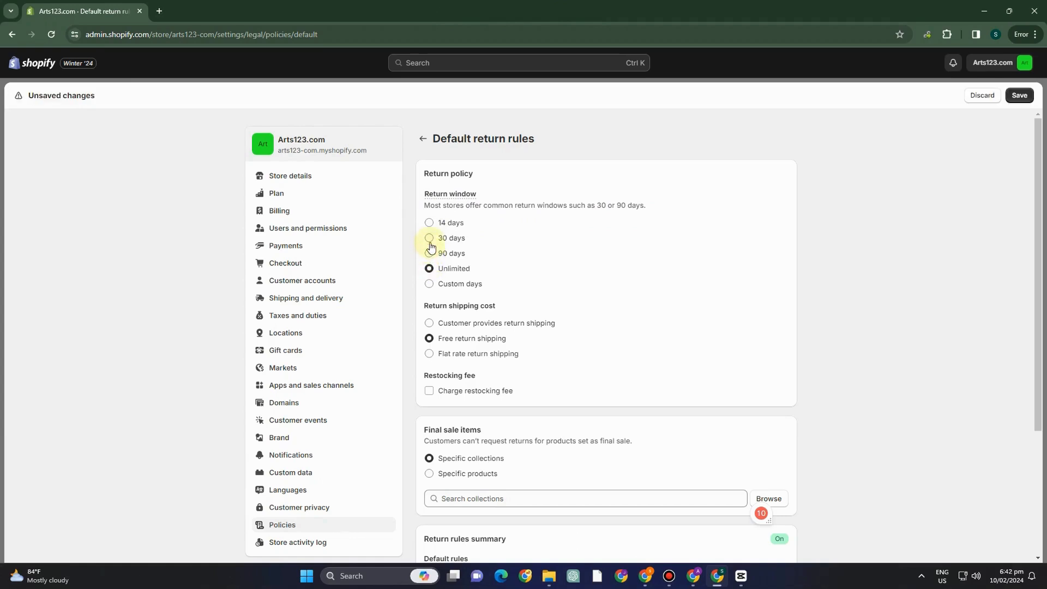
{"action": "left_click", "coordinate": [429, 239]}
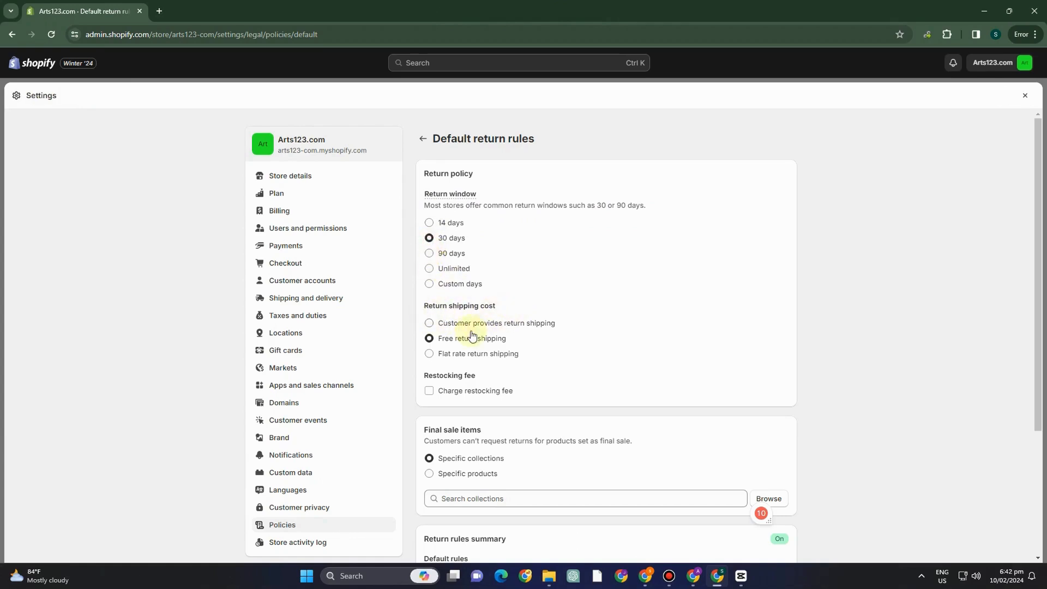
{"action": "left_click", "coordinate": [429, 322]}
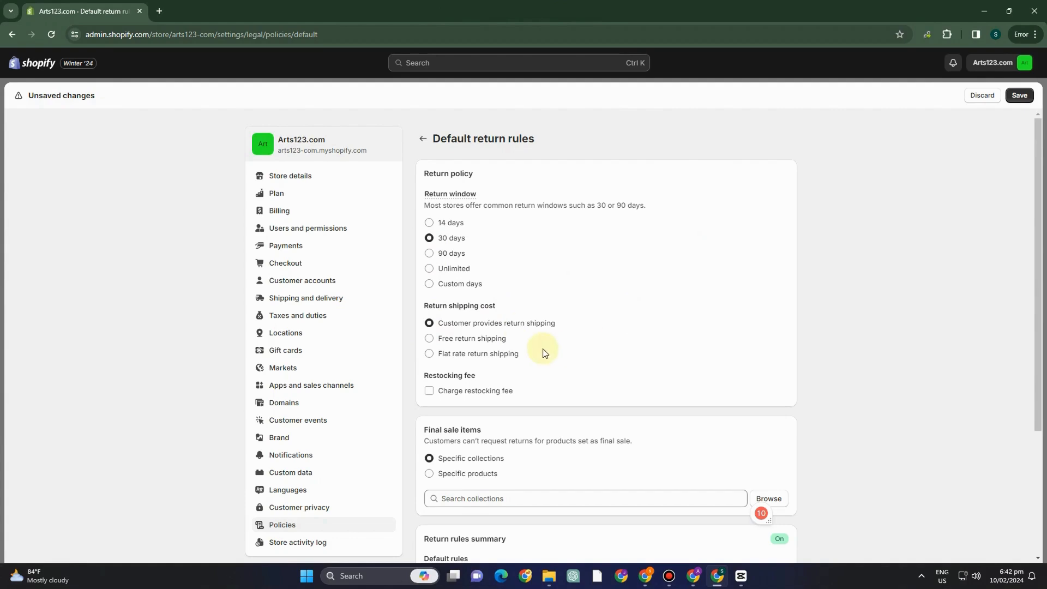
{"action": "left_click", "coordinate": [431, 339]}
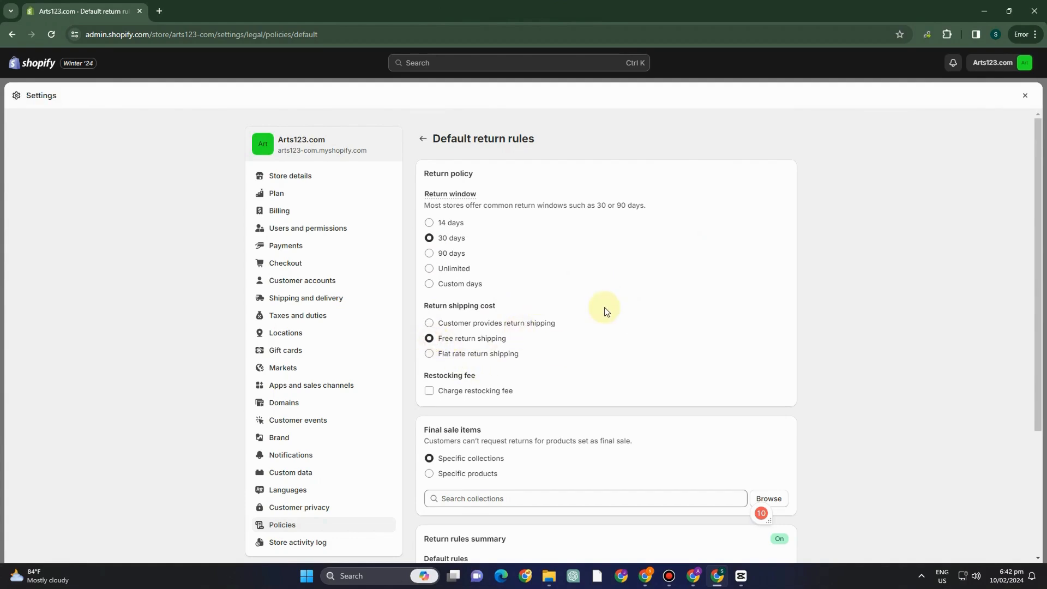
Enable a restocking fee of 1% in the default return rules and save them
{"action": "scroll", "coordinate": [603, 308], "scroll_direction": "down", "scroll_amount": 2}
{"action": "left_click", "coordinate": [430, 282]}
{"action": "left_click", "coordinate": [505, 297]}
{"action": "type", "text": "1"}
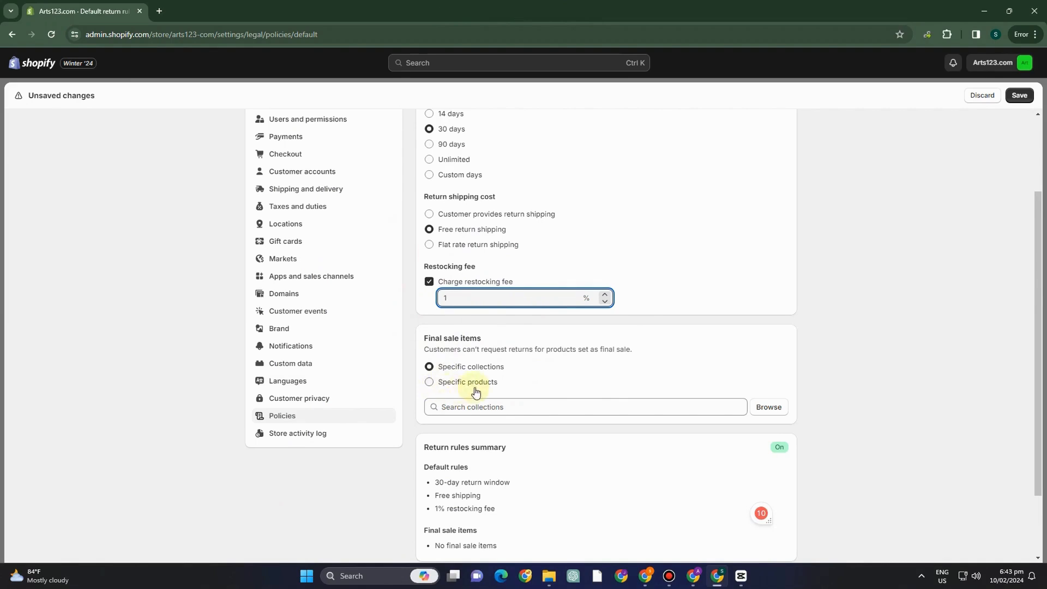
{"action": "scroll", "coordinate": [513, 405], "scroll_direction": "down", "scroll_amount": 2}
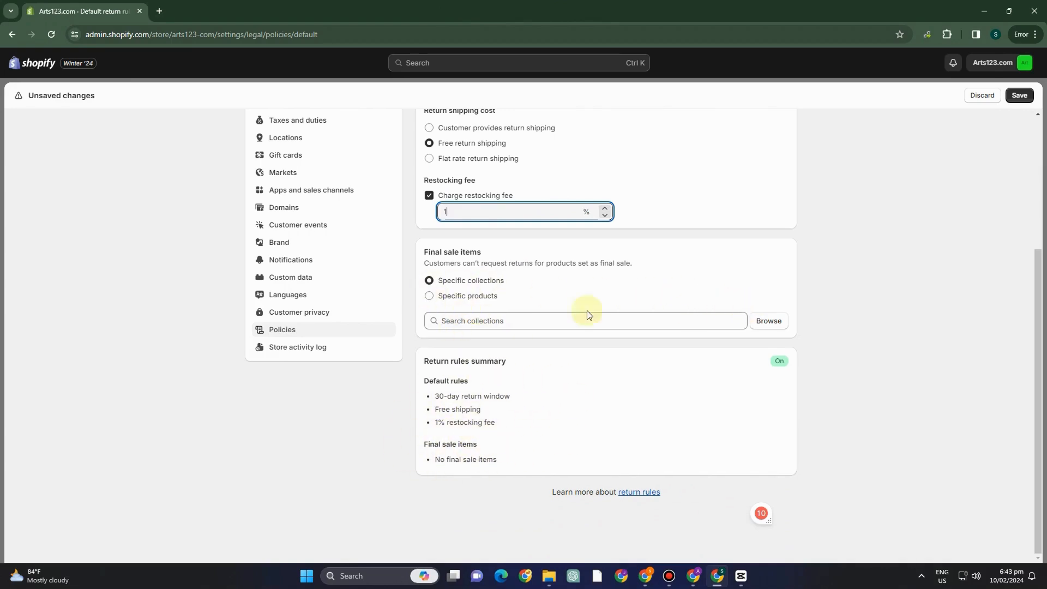
{"action": "scroll", "coordinate": [457, 335], "scroll_direction": "up", "scroll_amount": 4}
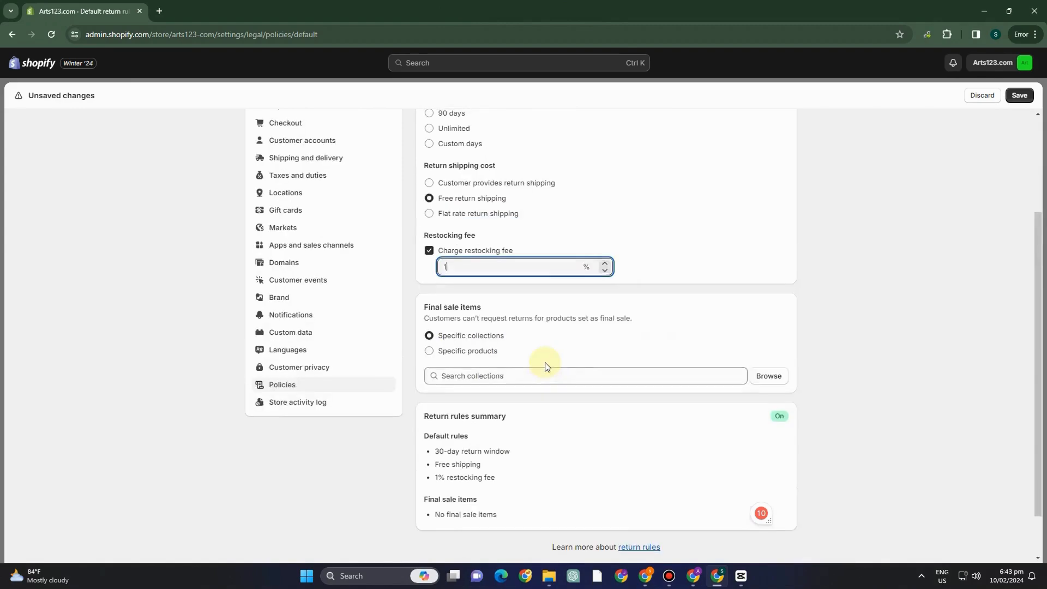
{"action": "left_click", "coordinate": [1015, 97]}
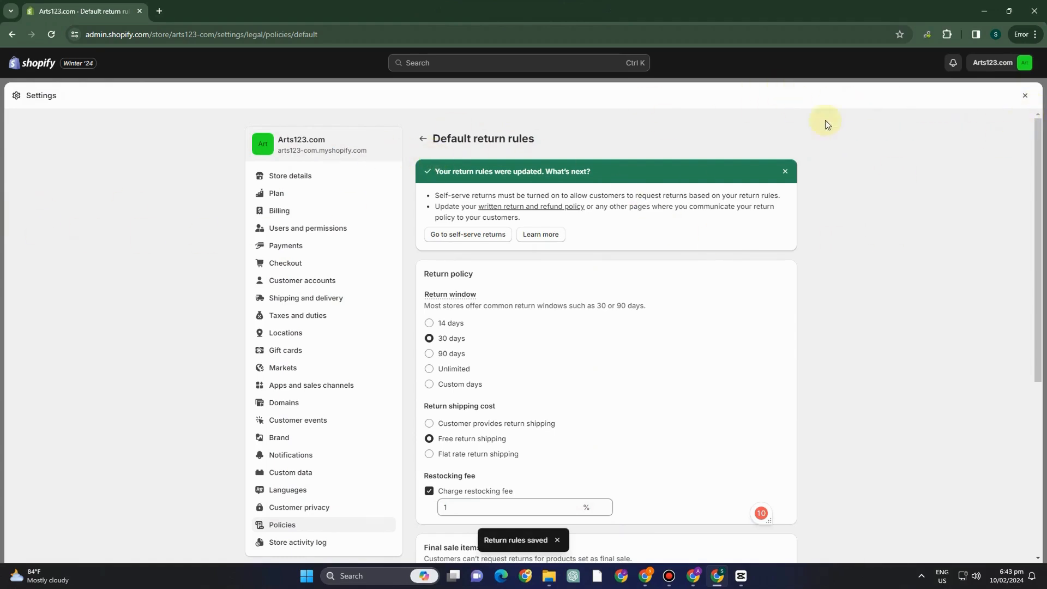
Close the settings and open the store's orders to look at an order's refund details
{"action": "left_click", "coordinate": [1024, 97]}
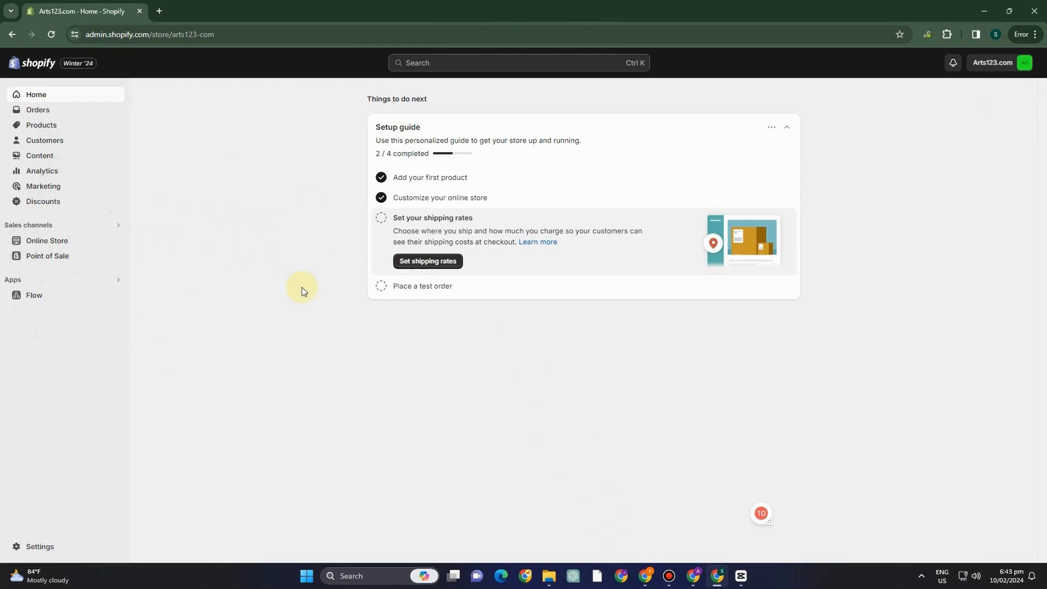
{"action": "left_click", "coordinate": [58, 115]}
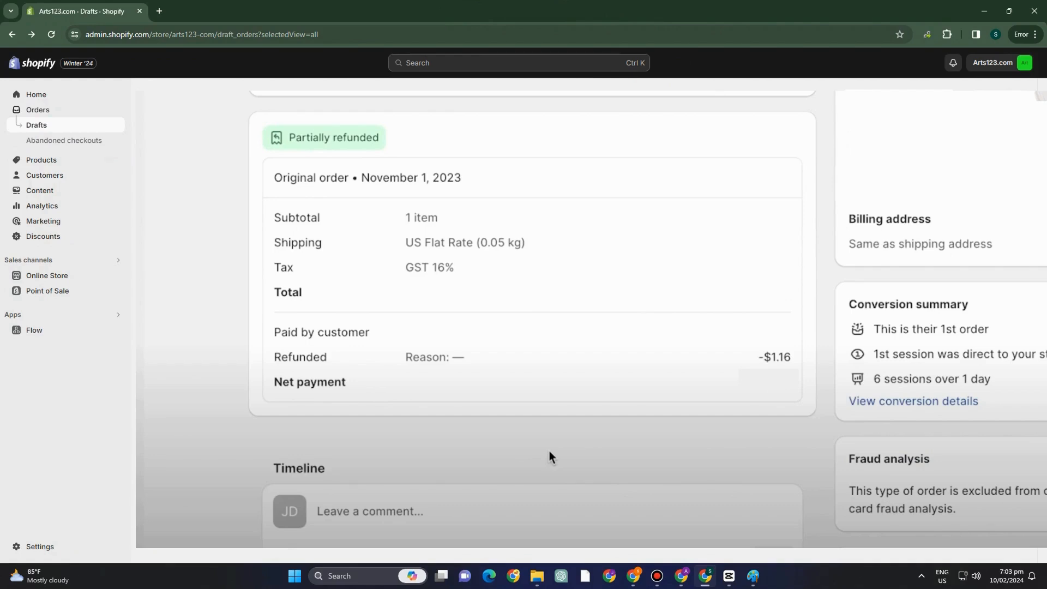
{"action": "scroll", "coordinate": [549, 452], "scroll_direction": "down", "scroll_amount": 5}
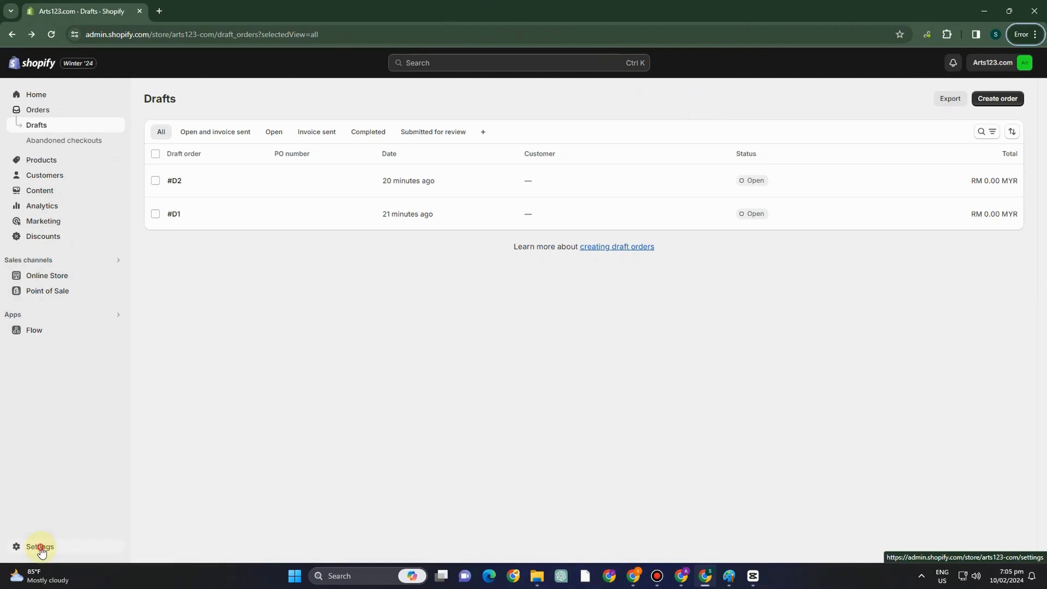
Reopen the store's policy settings and look over the return rules, the written refund policy and the privacy policy section
{"action": "left_click", "coordinate": [40, 546]}
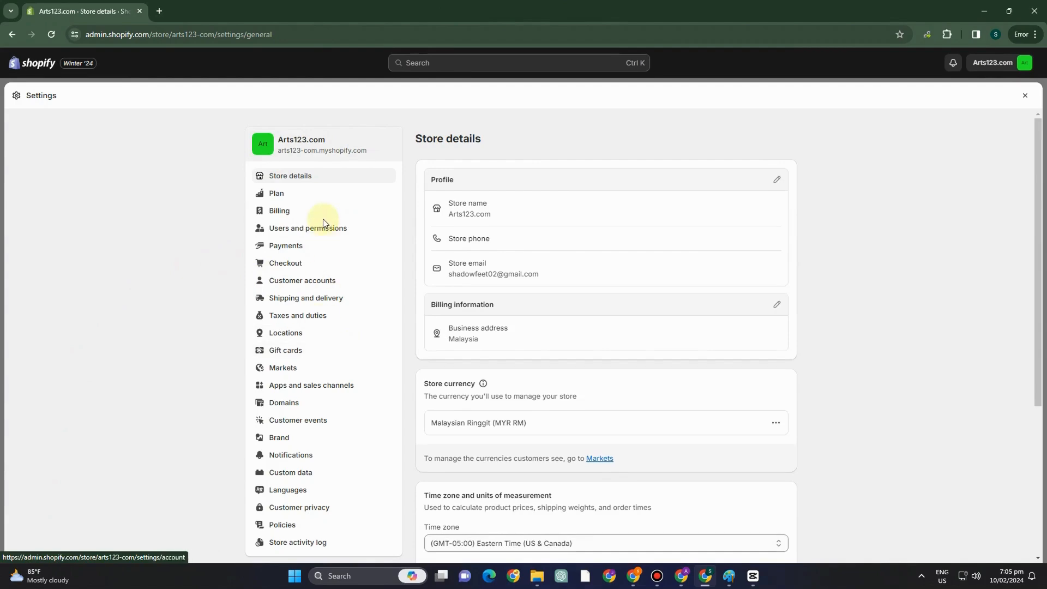
{"action": "scroll", "coordinate": [305, 490], "scroll_direction": "down", "scroll_amount": 4}
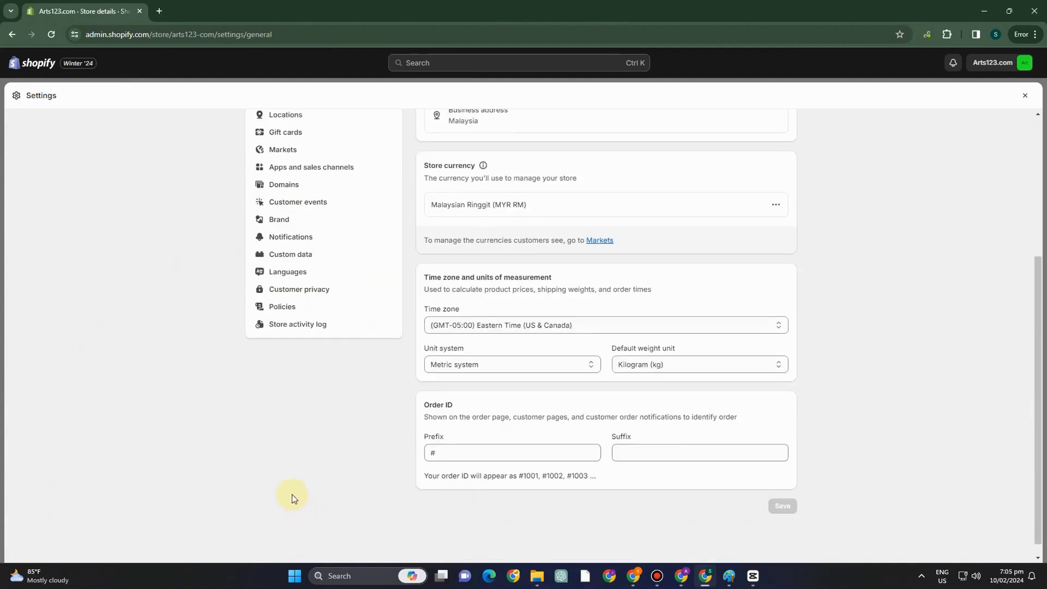
{"action": "left_click", "coordinate": [277, 309]}
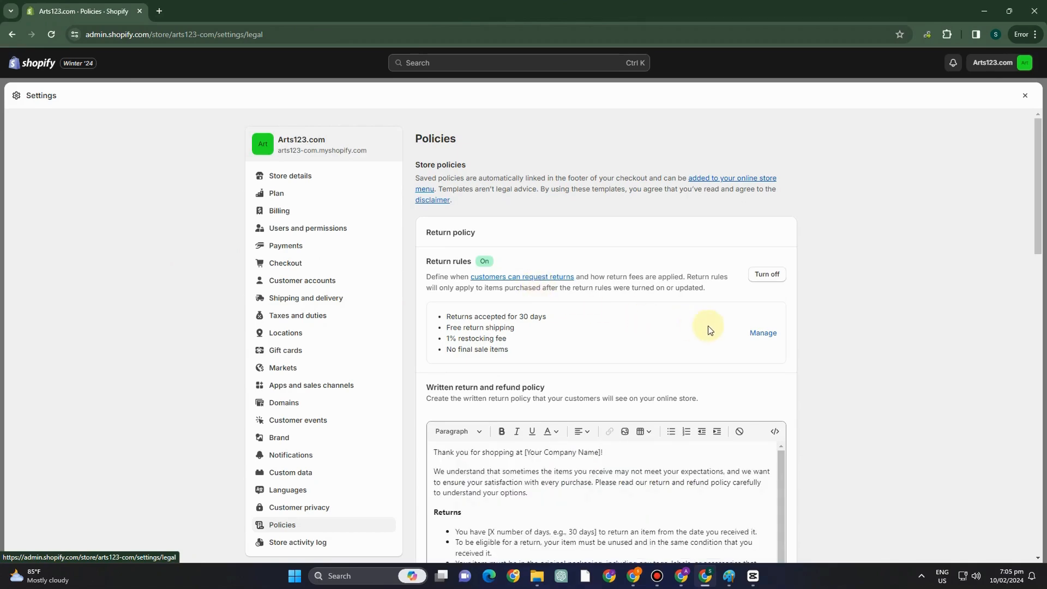
{"action": "scroll", "coordinate": [801, 344], "scroll_direction": "down", "scroll_amount": 8}
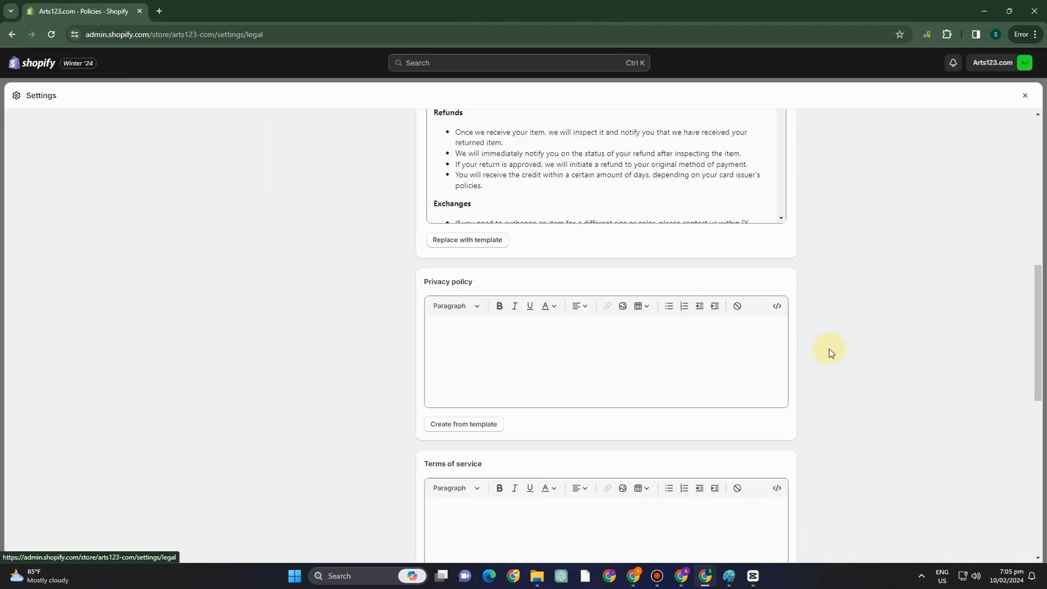
{"action": "scroll", "coordinate": [787, 342], "scroll_direction": "up", "scroll_amount": 2}
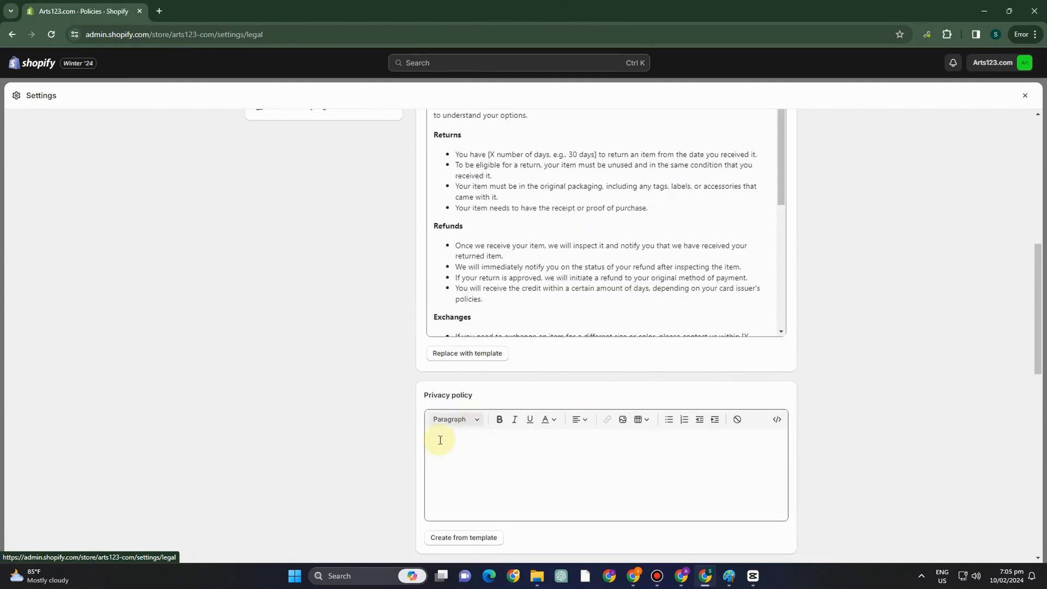
{"action": "left_click", "coordinate": [447, 445]}
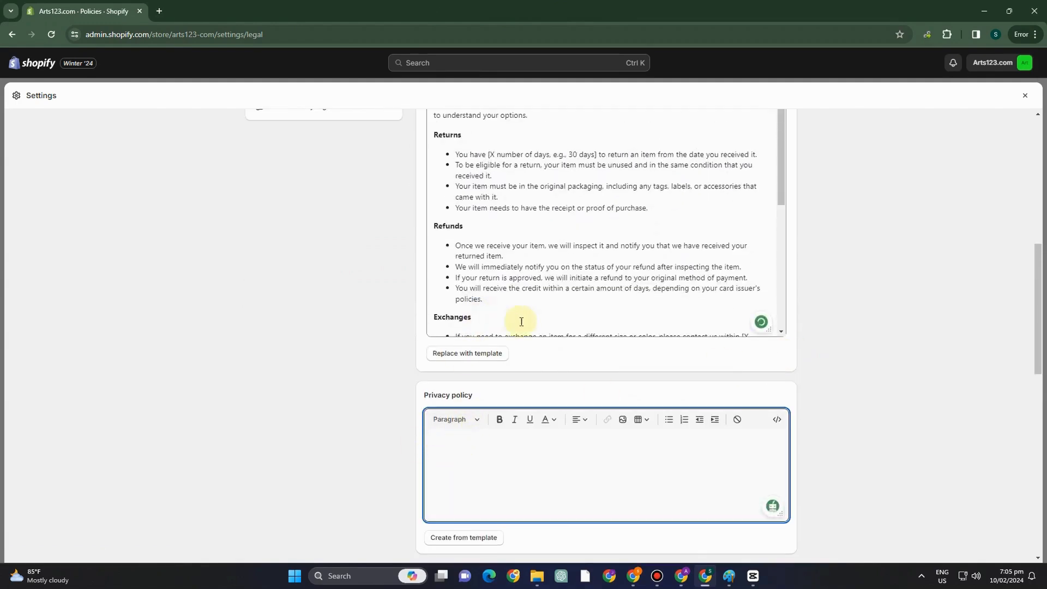
{"action": "scroll", "coordinate": [545, 467], "scroll_direction": "down", "scroll_amount": 5}
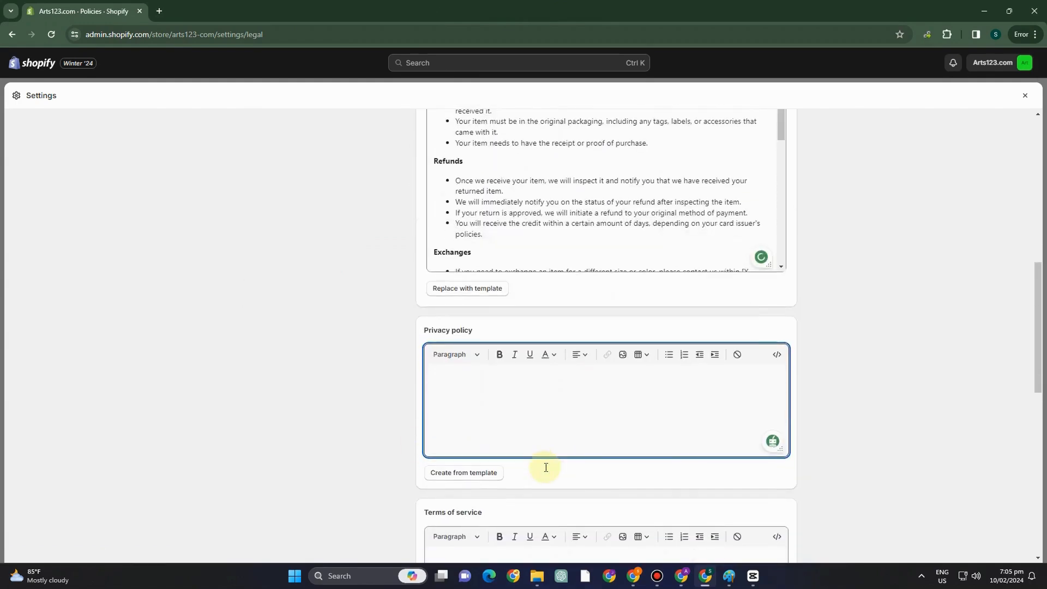